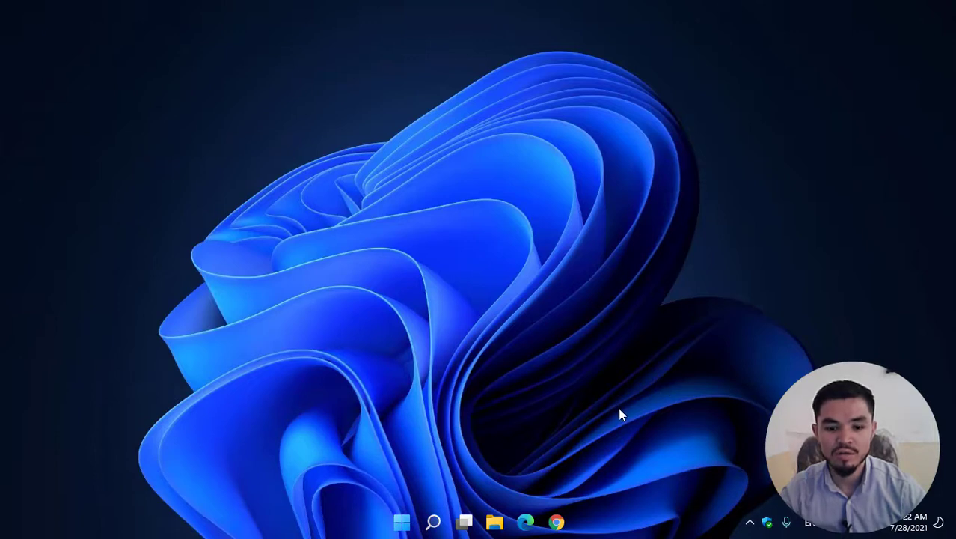
- Open a new Edge window and search Google for 'cardano'
click(528, 521)
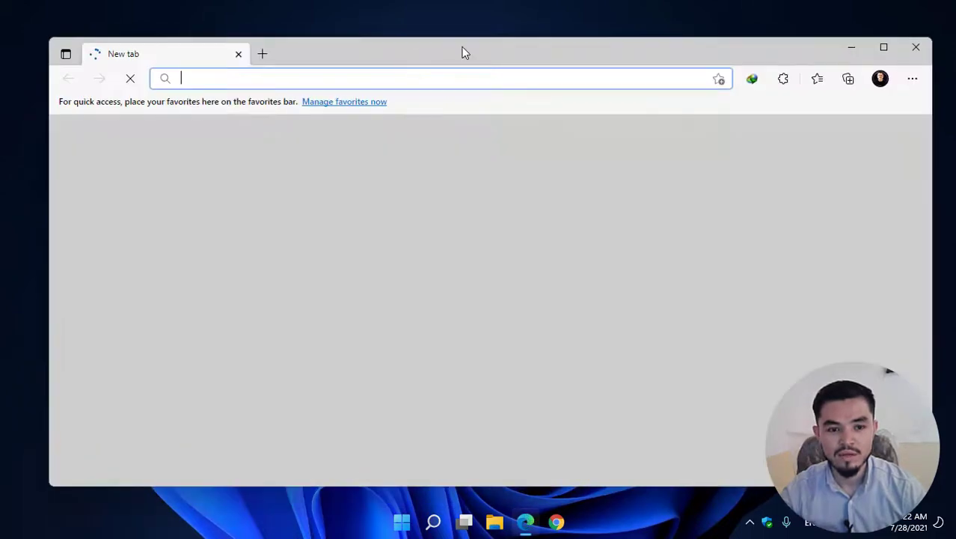
text(cardano)
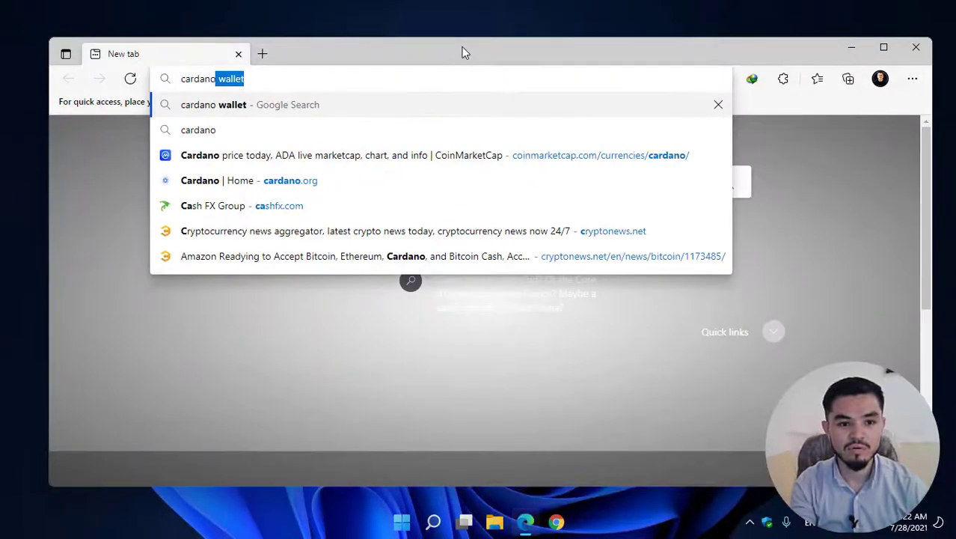
key(Delete)
key(Return)
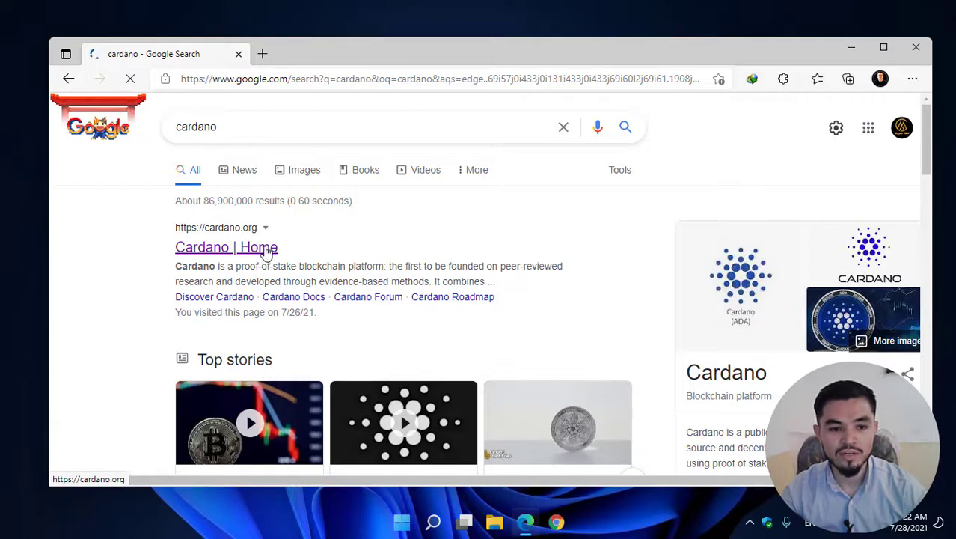
- Open the Cardano | Home result and open the Daedalus Wallet site from its Individuals menu
click(251, 248)
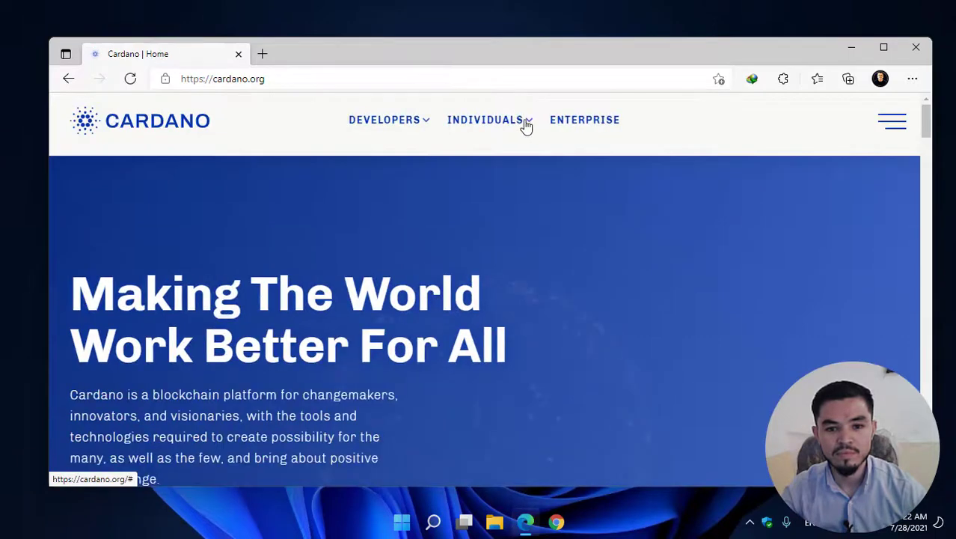
click(420, 127)
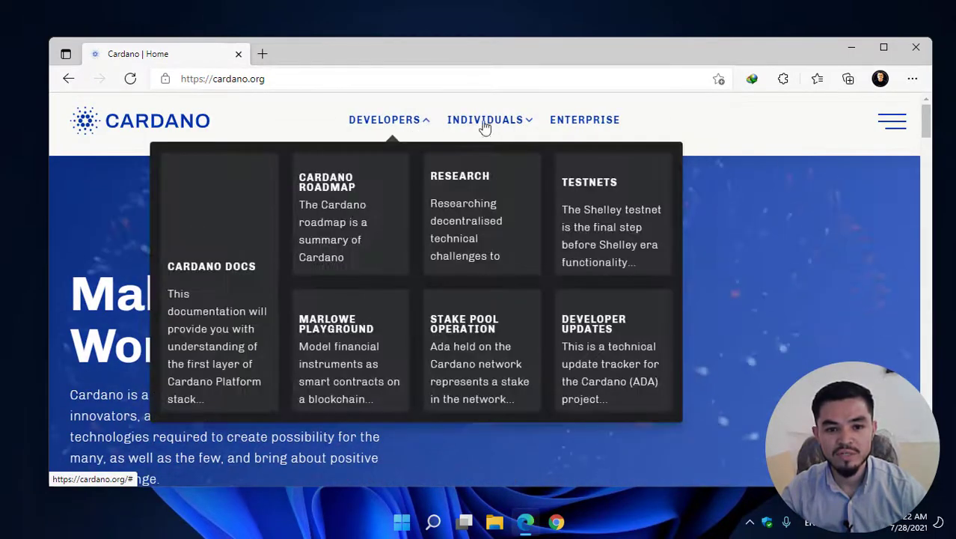
click(525, 124)
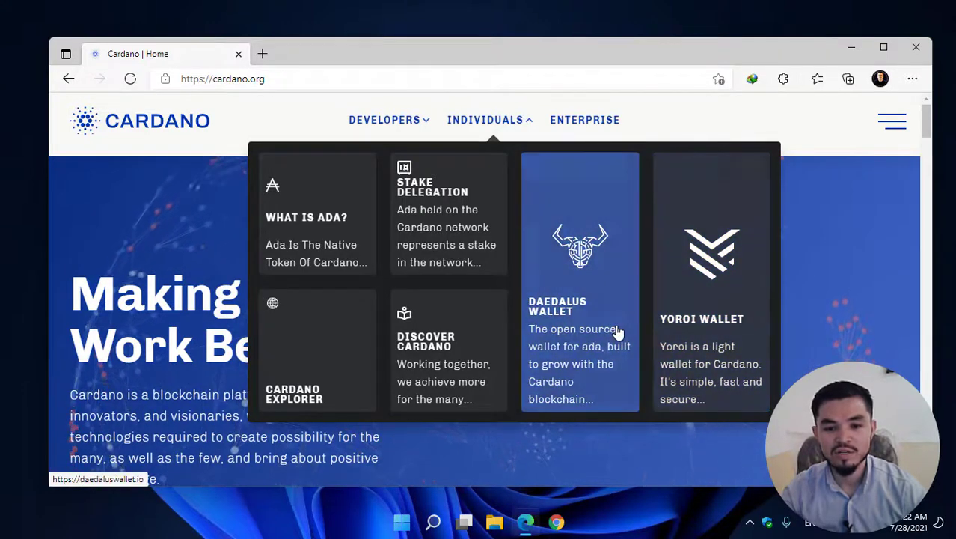
click(596, 296)
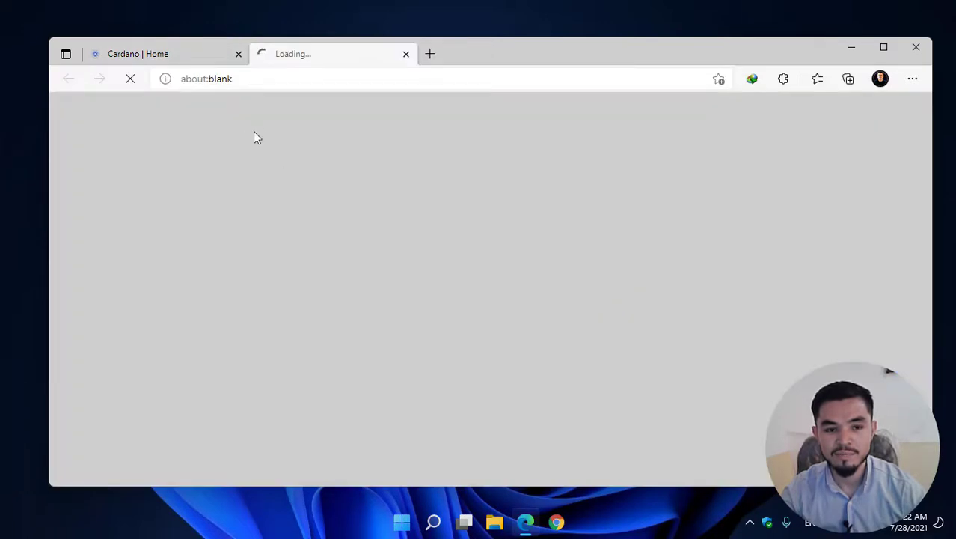
- Go to the Daedalus download page and scroll to the Windows 4.2.0 installer
scroll(434, 251, down, 3)
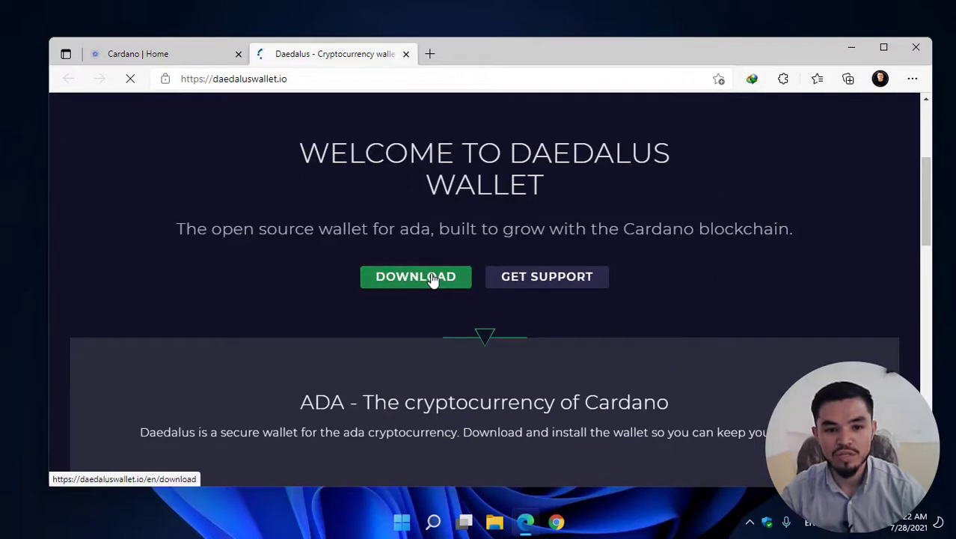
click(432, 279)
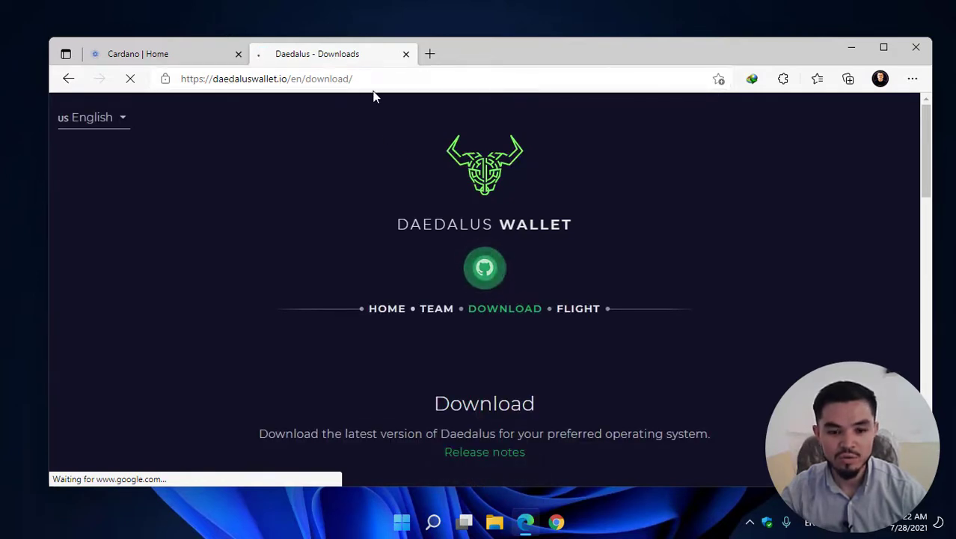
scroll(414, 139, down, 2)
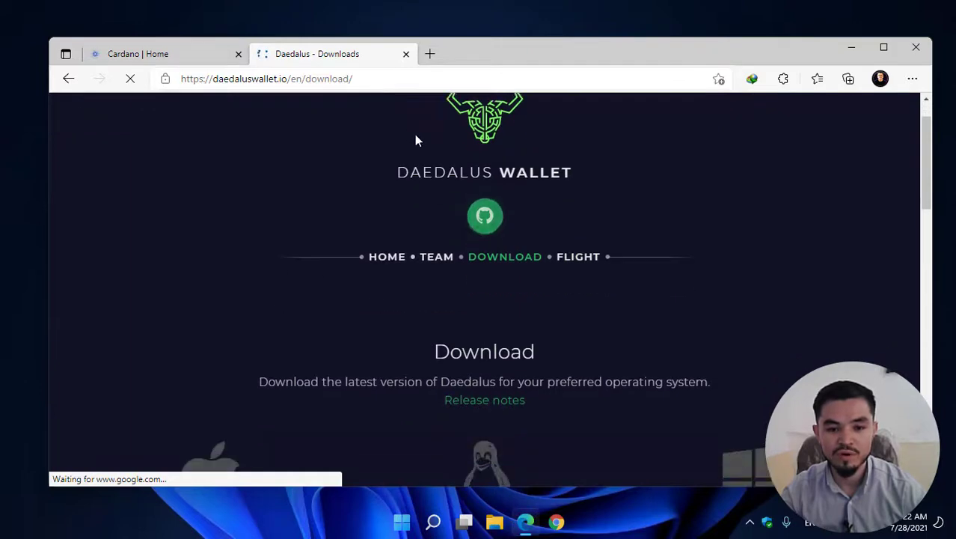
scroll(423, 136, up, 2)
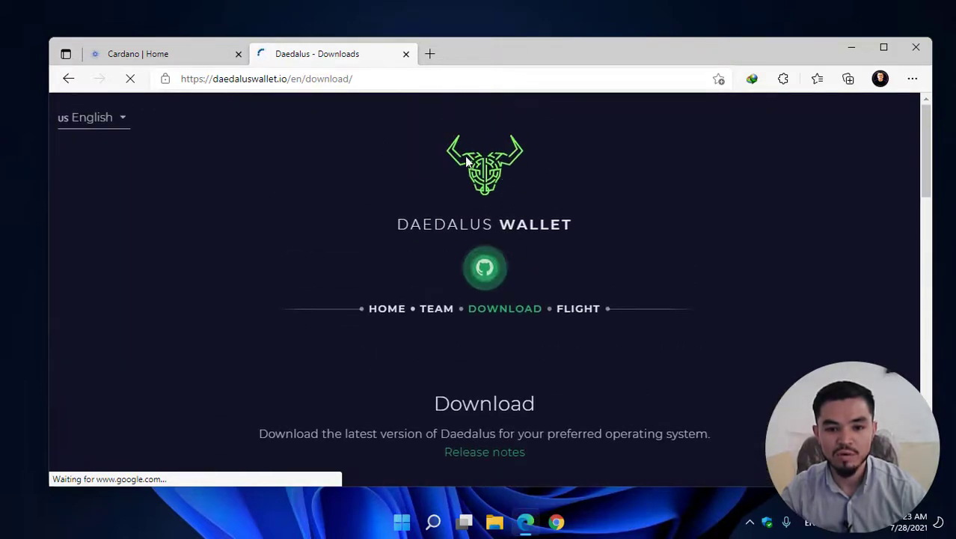
scroll(346, 335, down, 5)
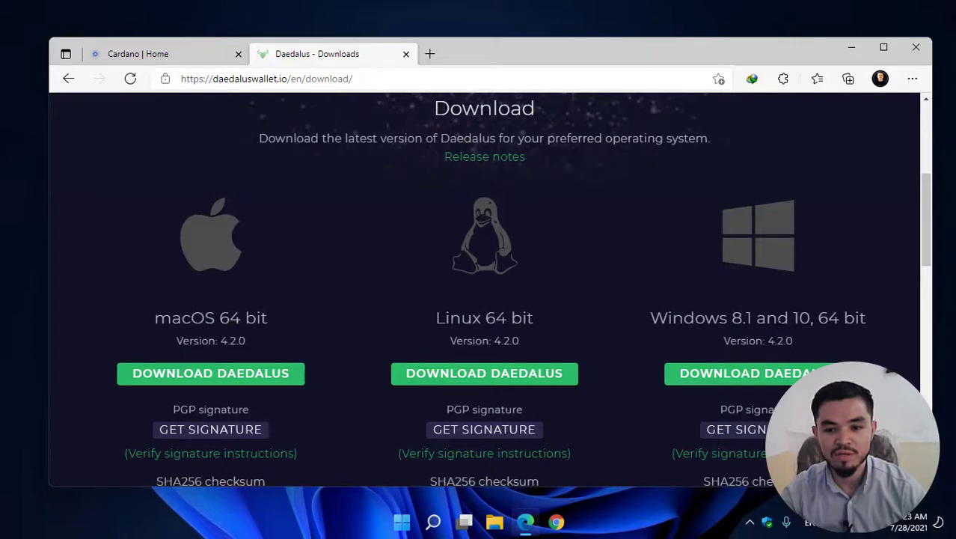
scroll(754, 303, down, 2)
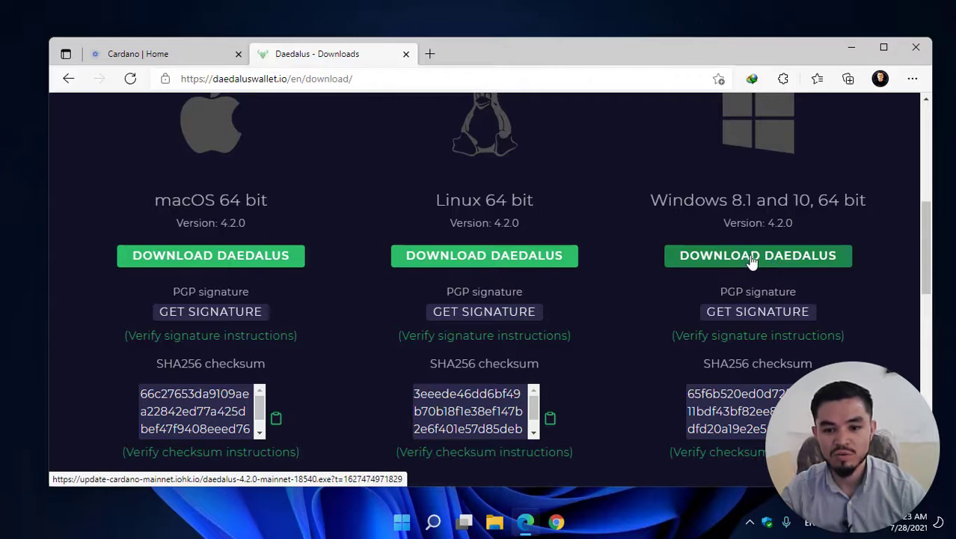
- Download the Windows 64-bit daedalus-4.2.0-mainnet-18540.exe installer with IDM into Downloads\Programs
click(752, 259)
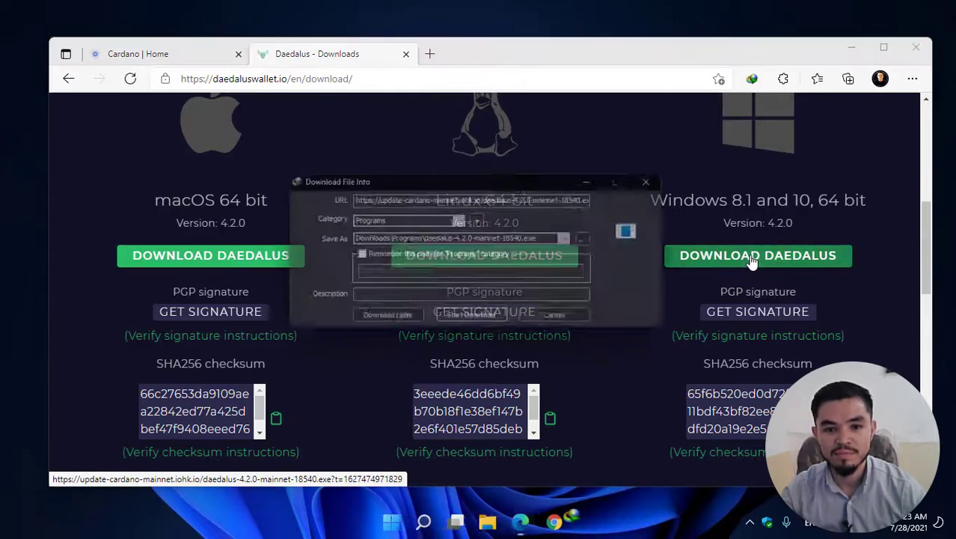
click(497, 320)
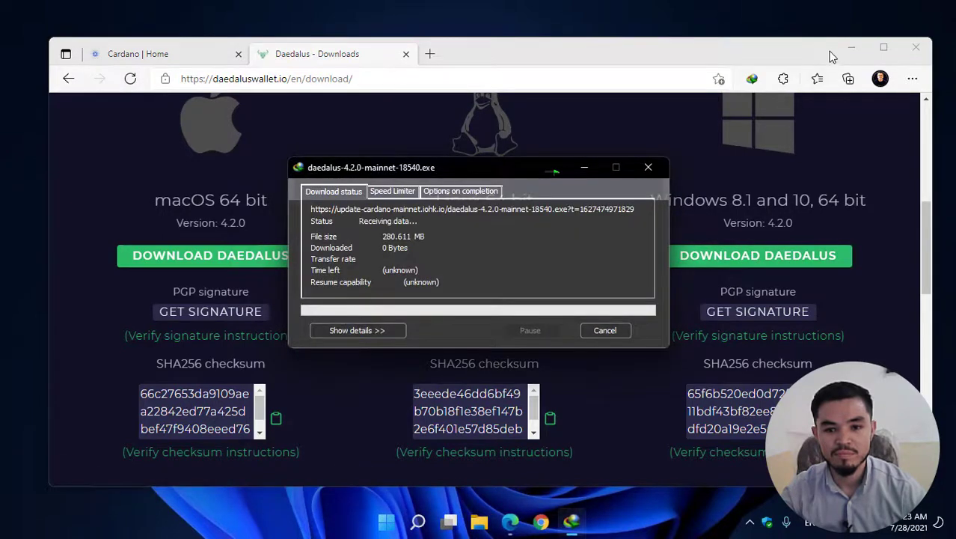
click(850, 48)
drag(481, 170, 488, 157)
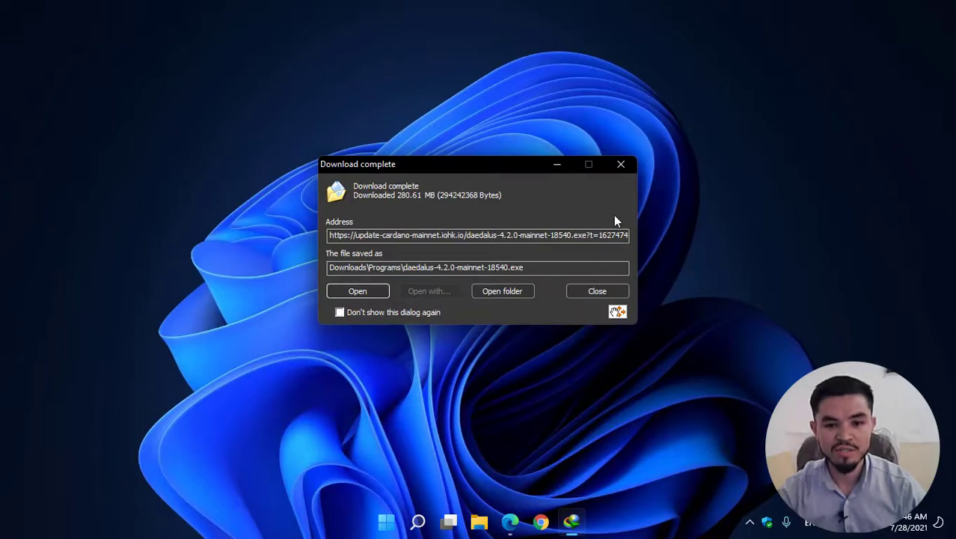
- Run the installer to install Daedalus Mainnet 4.2.0 into C:\Program Files\Daedalus Mainnet, then close it
click(375, 294)
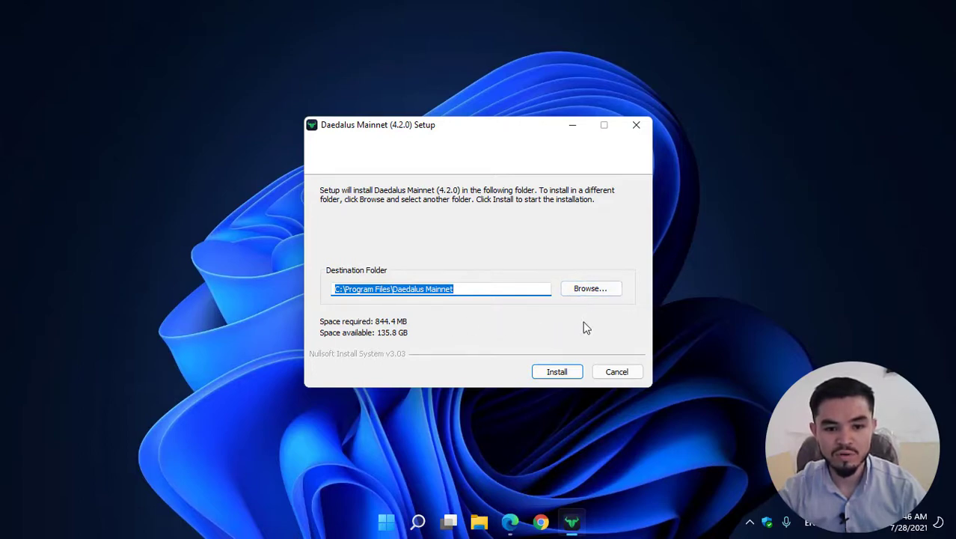
click(563, 374)
click(377, 227)
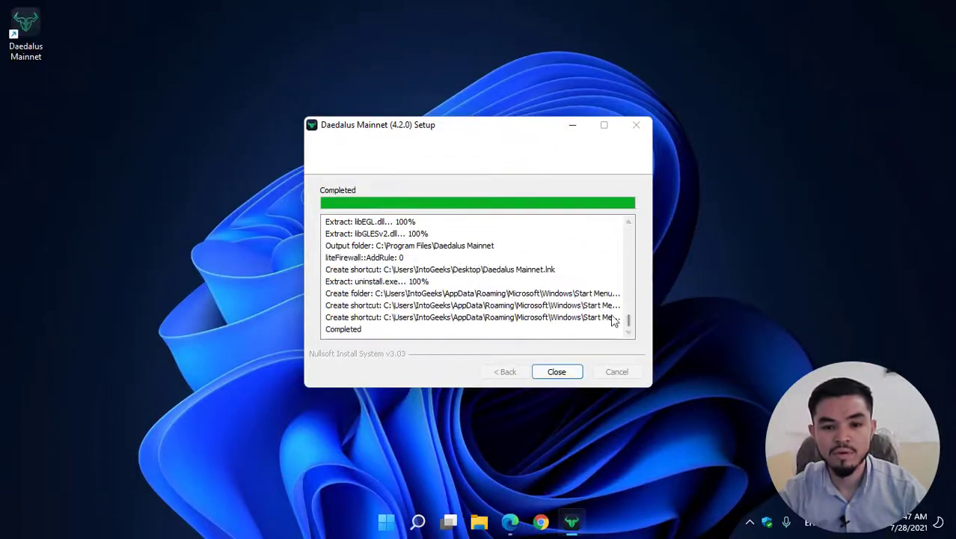
click(570, 374)
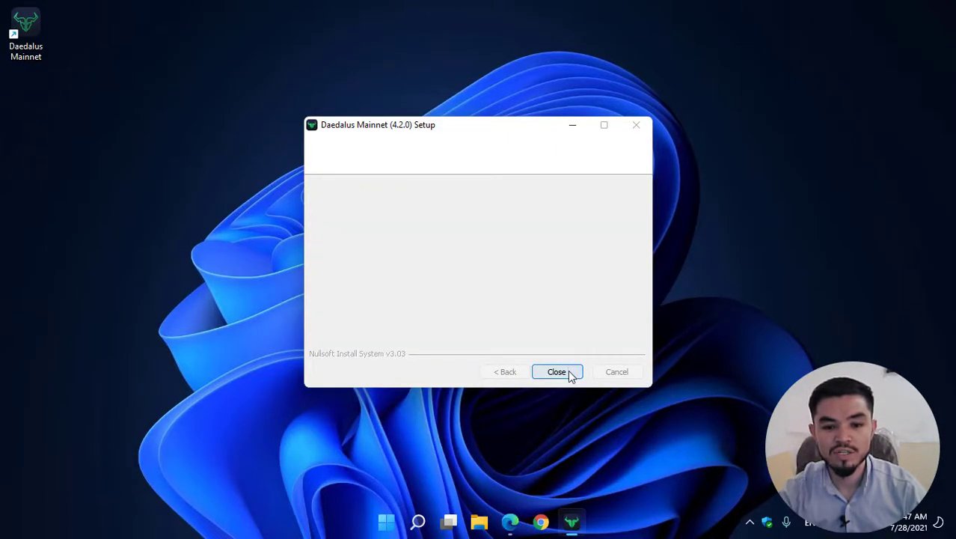
- Launch Daedalus Mainnet from its desktop shortcut and let it through the firewall alert
double_click(42, 58)
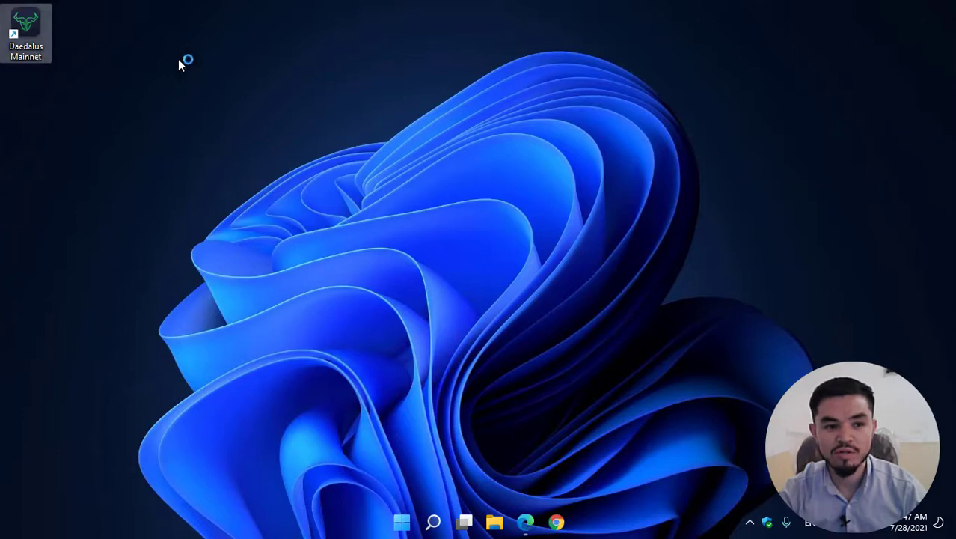
click(351, 82)
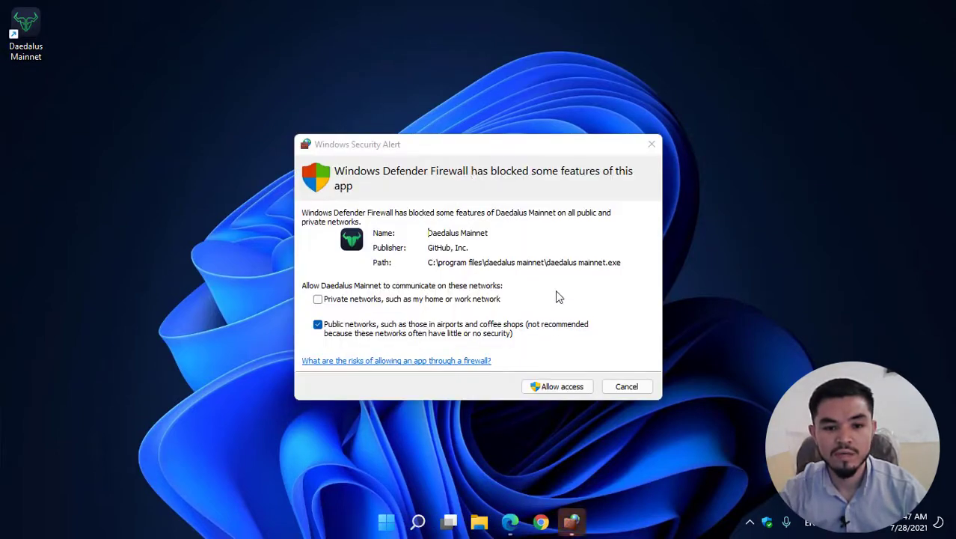
drag(457, 150, 461, 135)
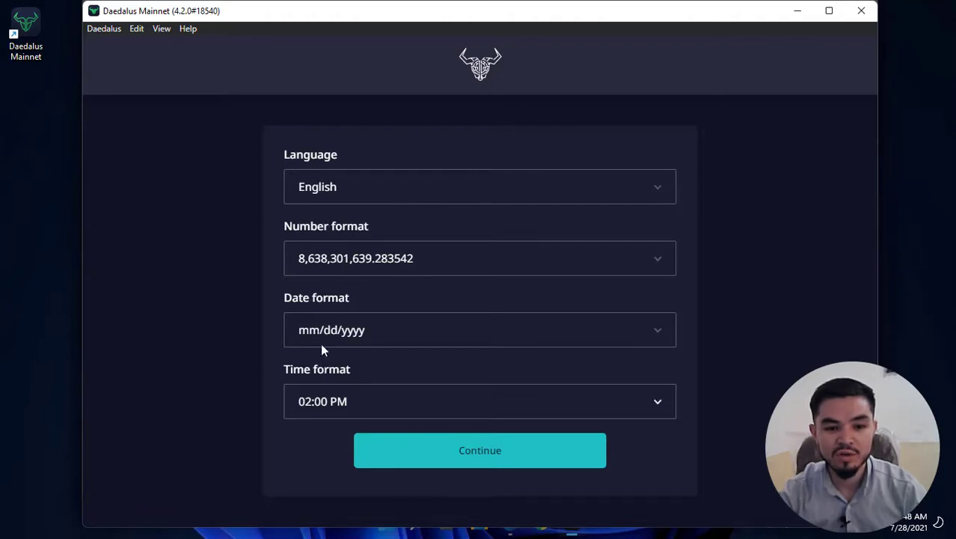
- Keep English with default formats and agree to the terms of service
click(463, 453)
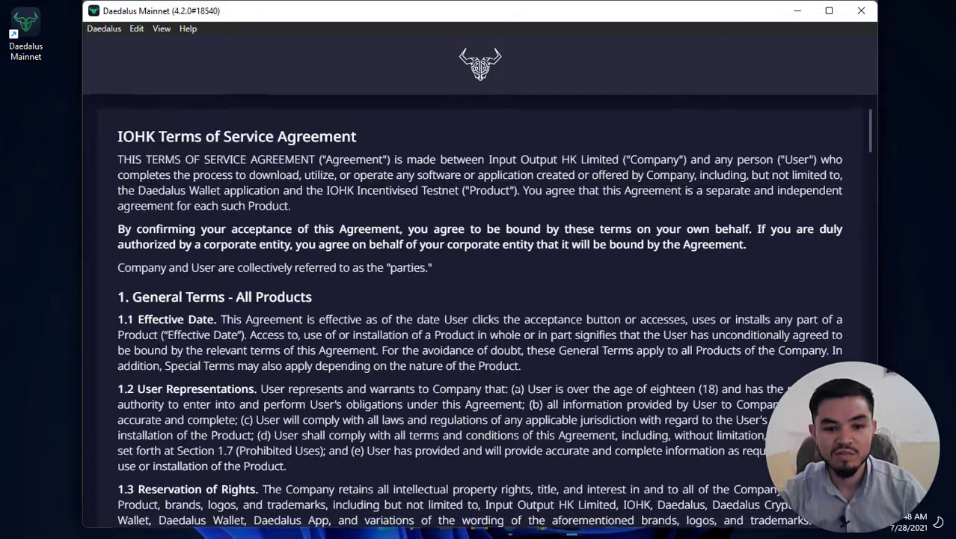
scroll(685, 430, down, 20)
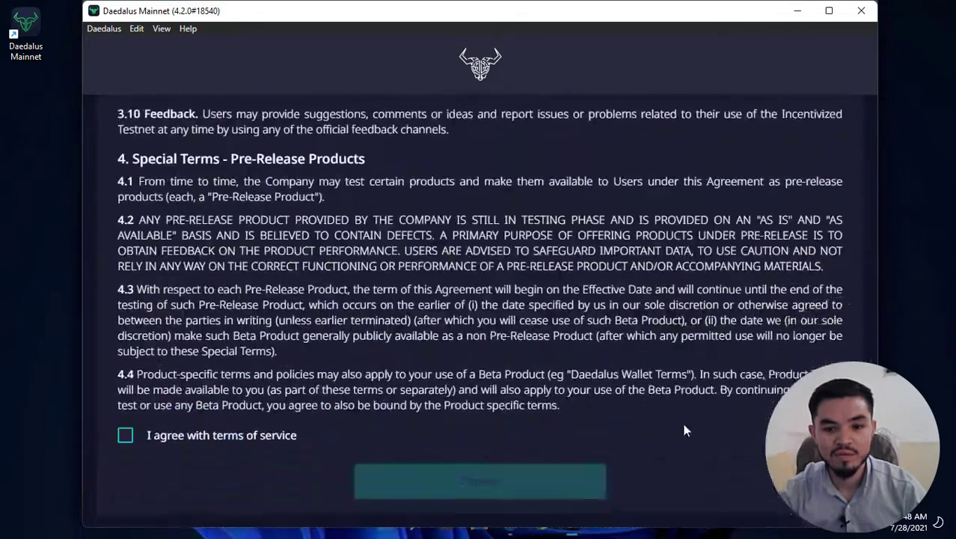
click(128, 436)
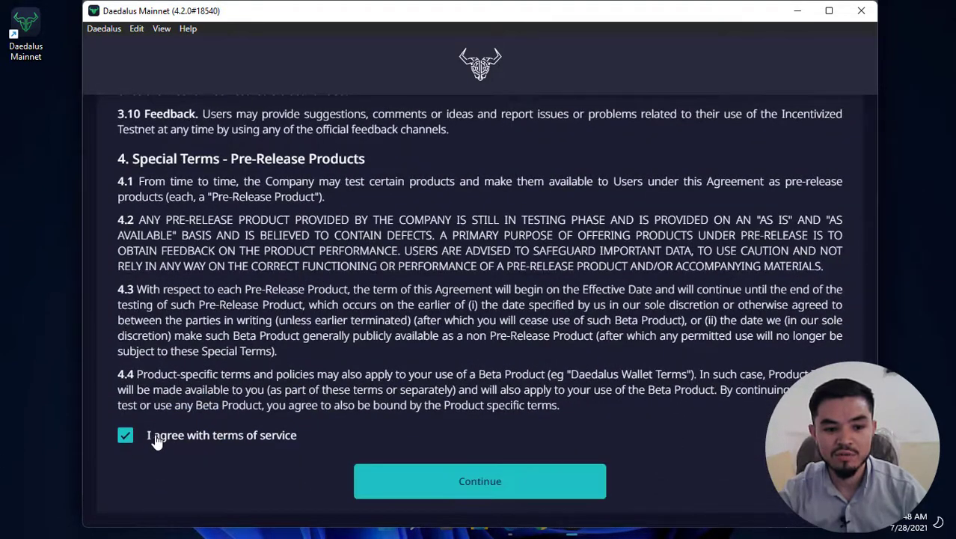
click(446, 480)
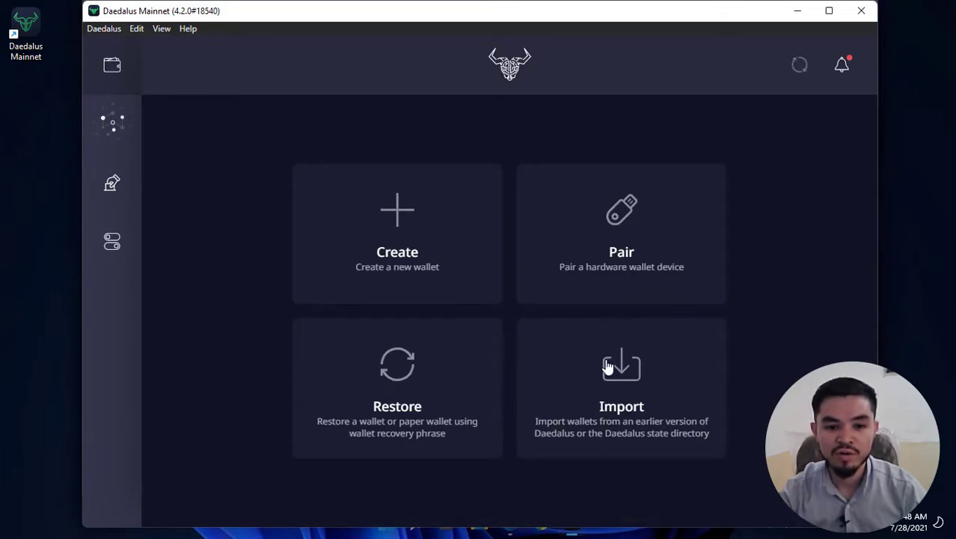
- Create a new wallet named IntoCrypto with a strong spending password entered twice
click(420, 248)
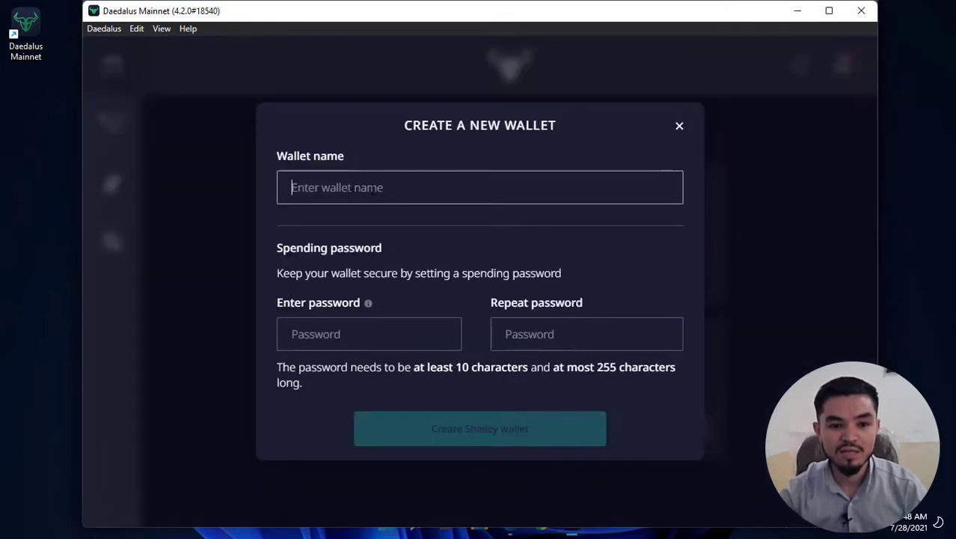
text(I)
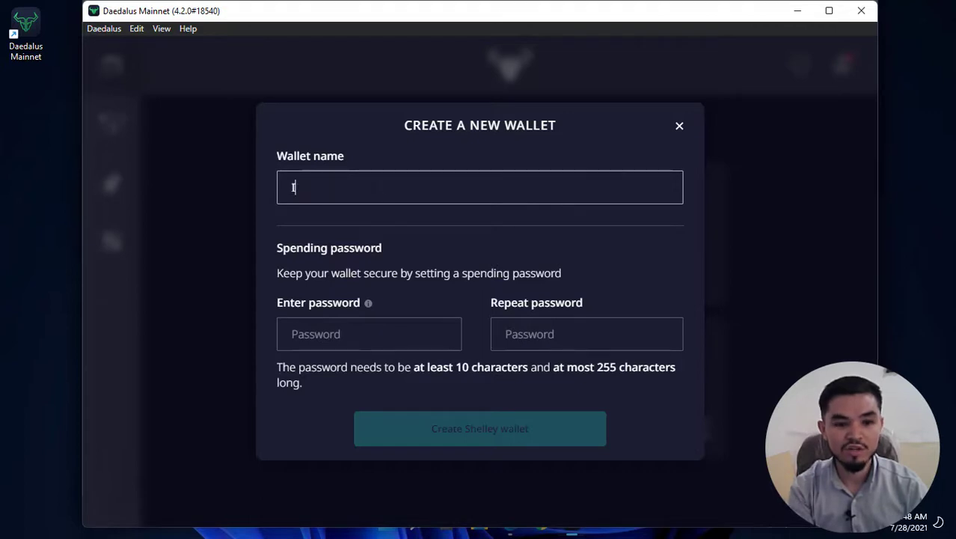
text(ntoCrypto)
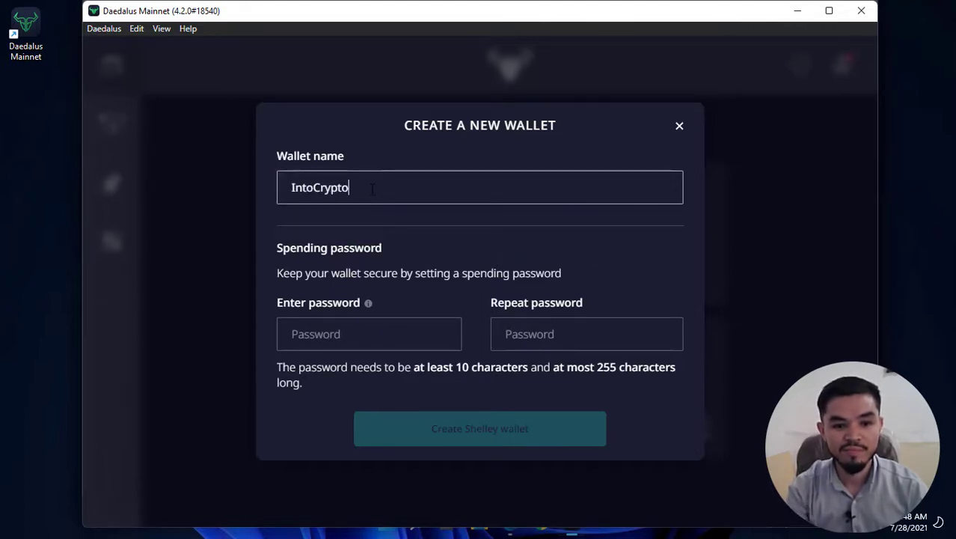
click(339, 333)
text(a)
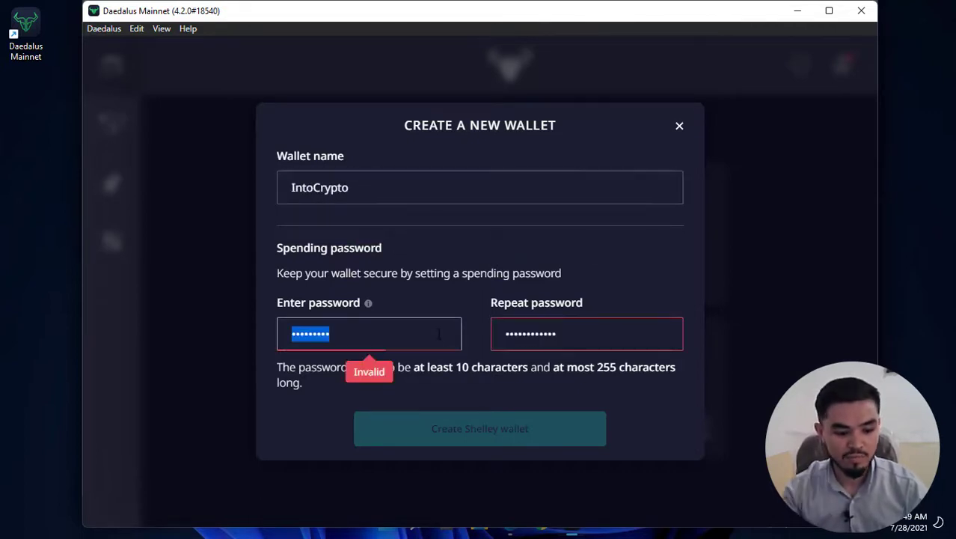
text(aaaaaaaaaaaa)
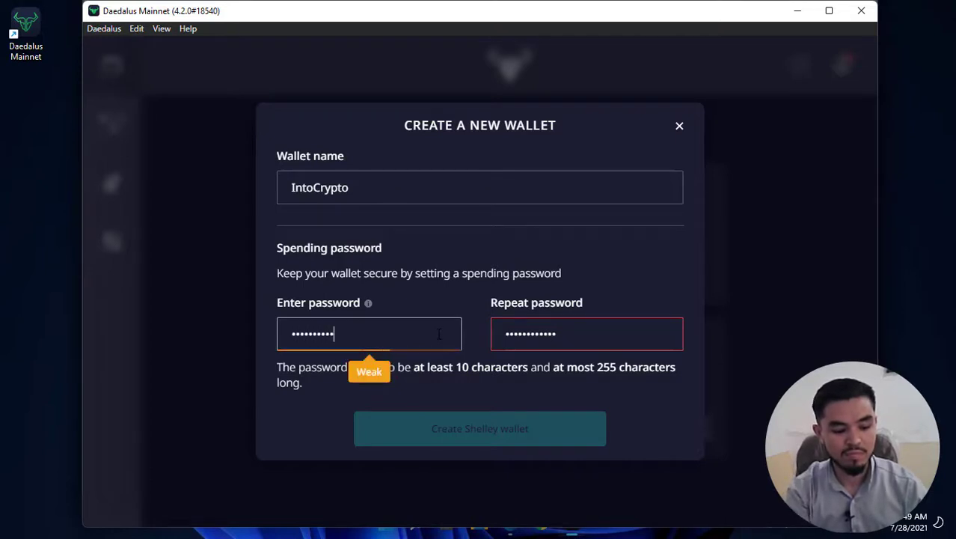
key(Tab)
text(aaaaaaaa)
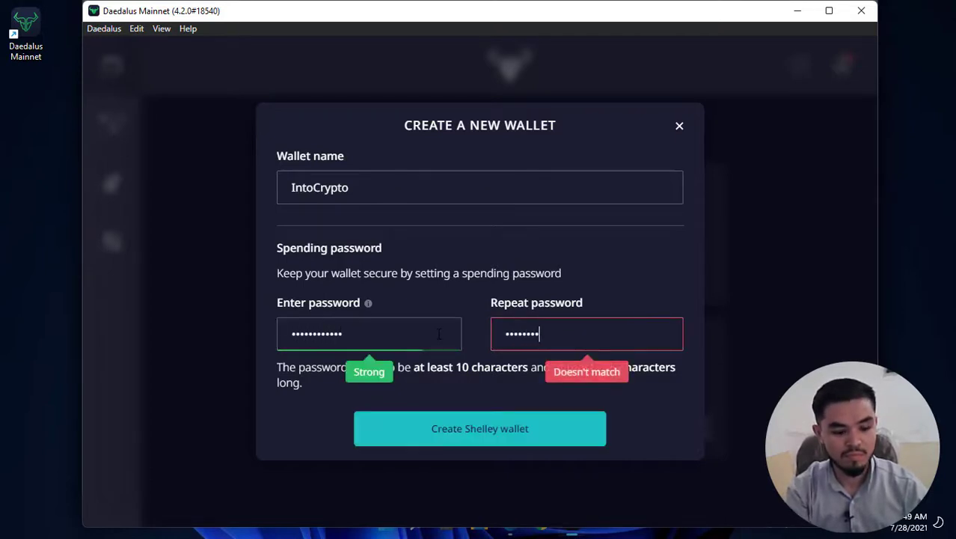
text(aaaa)
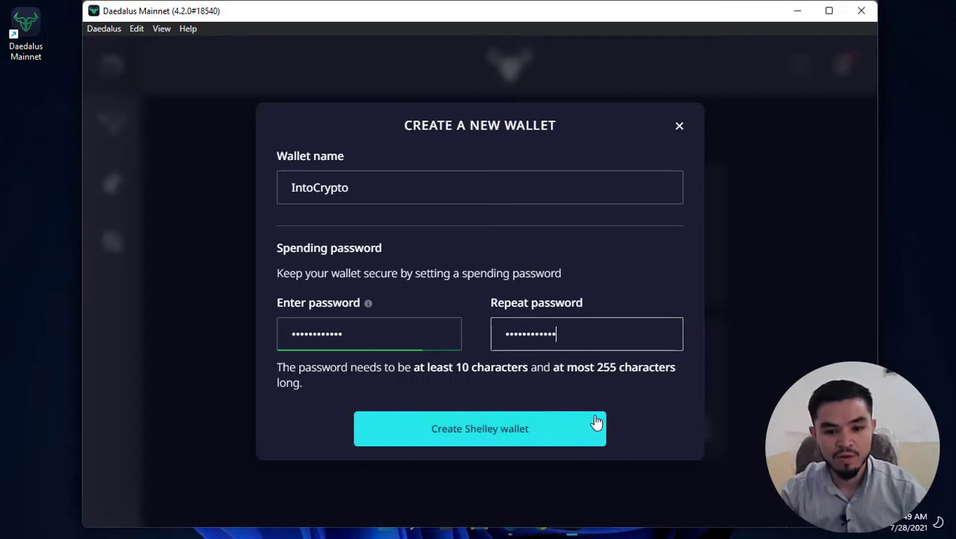
click(601, 427)
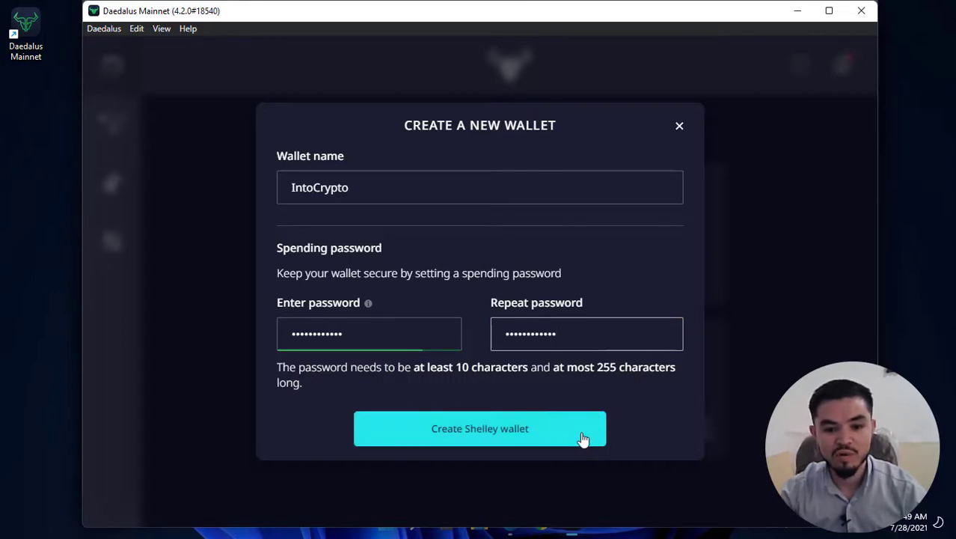
click(583, 438)
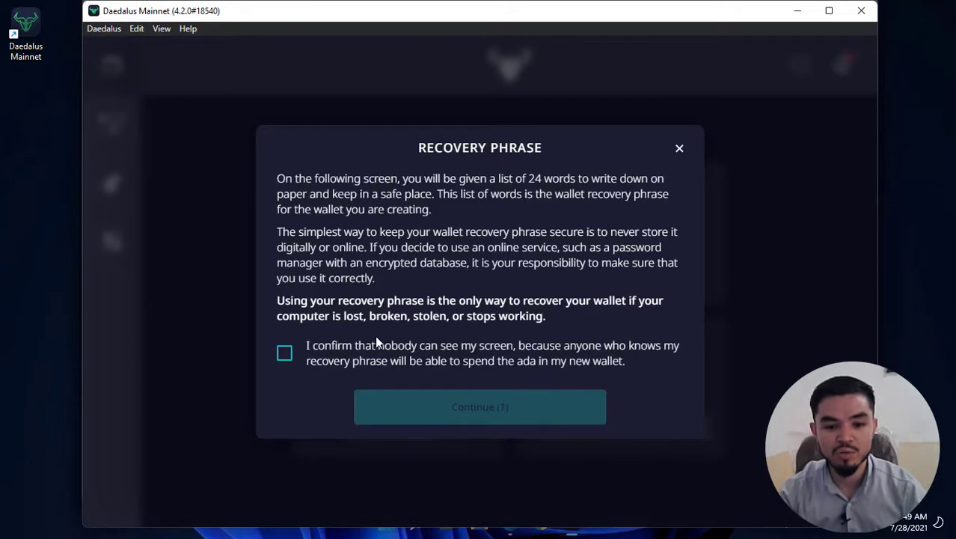
- Confirm nobody can see the screen to reveal the 24-word recovery phrase, then start a Notepad note
click(284, 356)
click(443, 408)
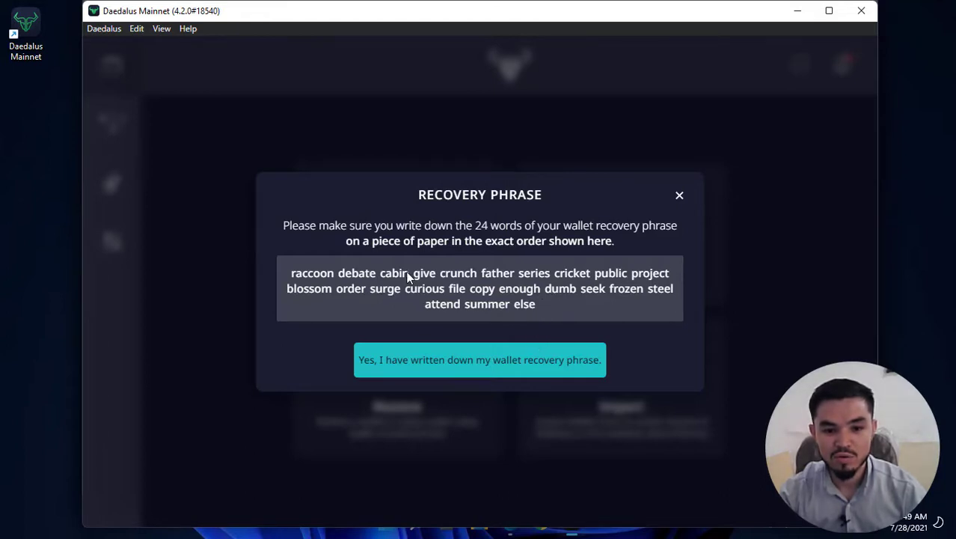
key(super+r)
key(Return)
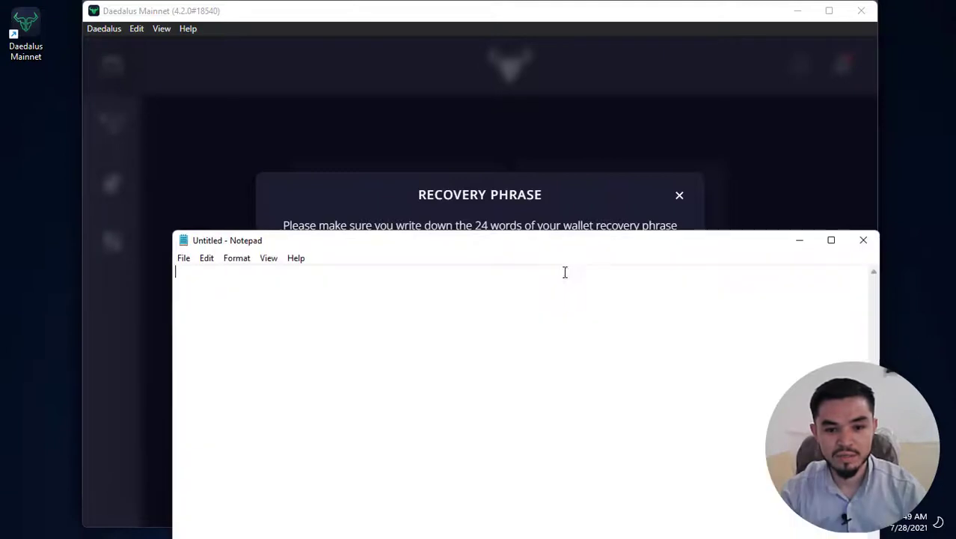
- Write the 24 recovery words into an untitled Notepad note and confirm they are written down
drag(588, 252, 661, 363)
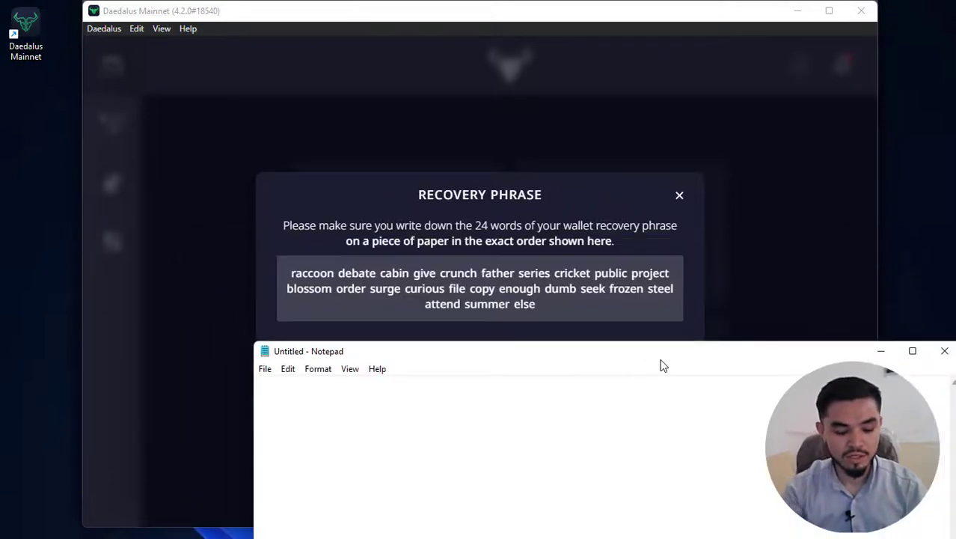
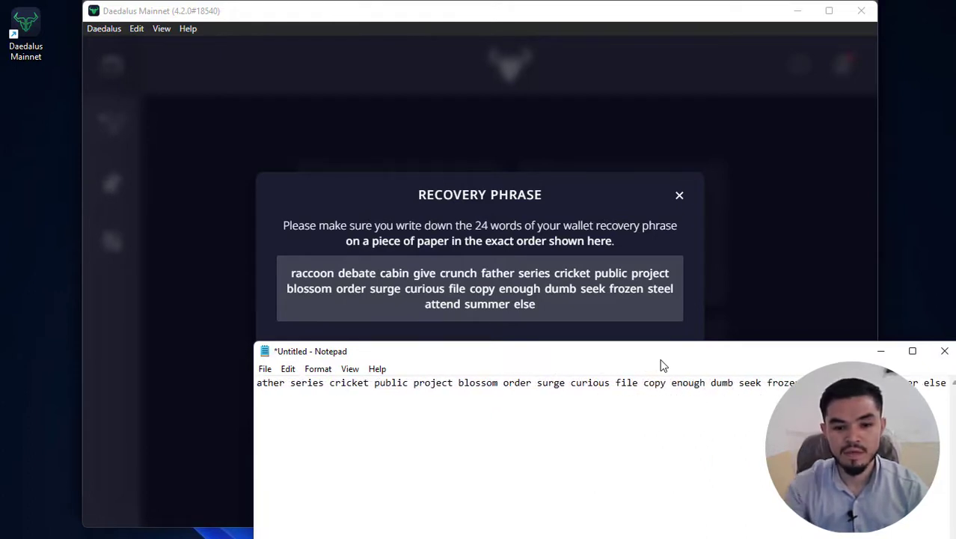
drag(655, 359, 578, 356)
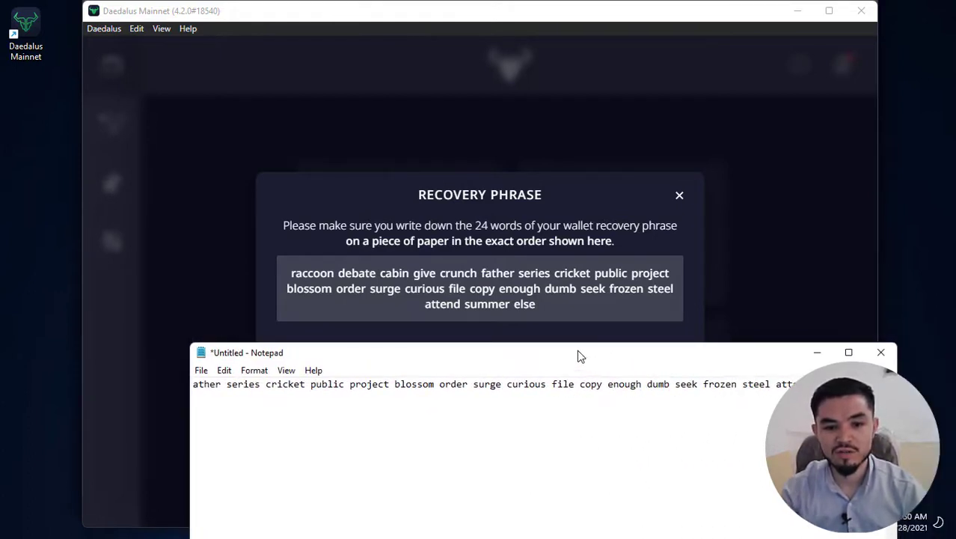
click(518, 237)
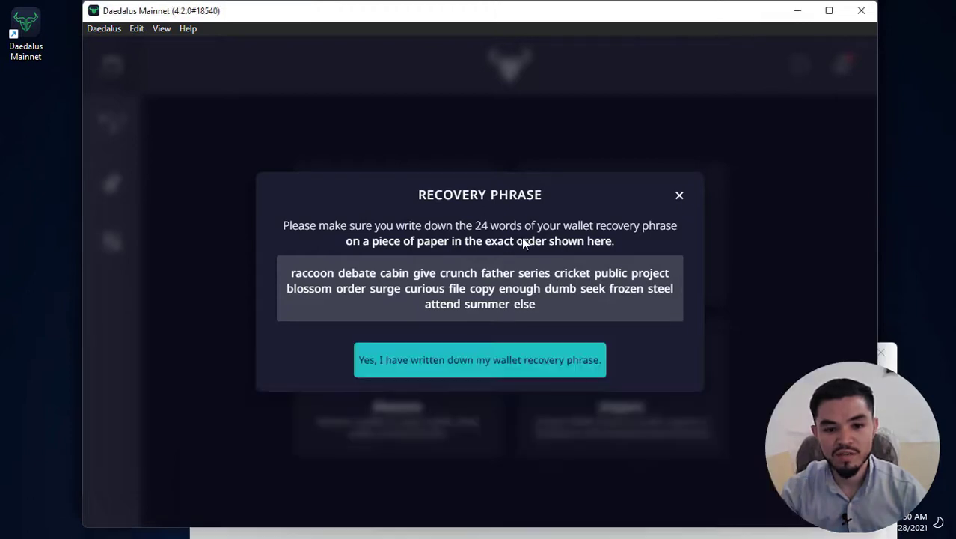
click(534, 361)
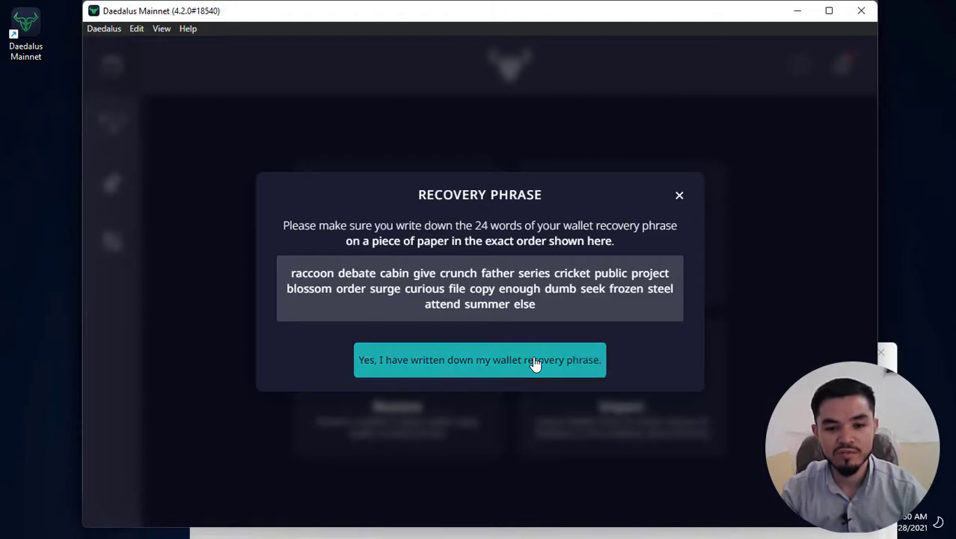
- Enter the first eight recovery words, checking them against the Notepad note
click(479, 299)
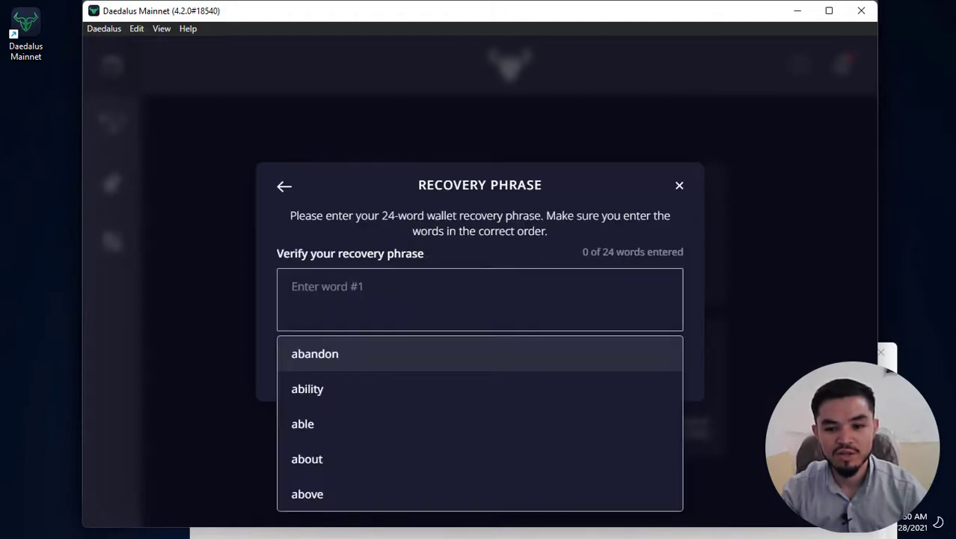
key(alt+Tab)
drag(484, 384, 110, 395)
key(alt+Tab)
key(Return)
key(alt+Tab)
key(alt+Tab)
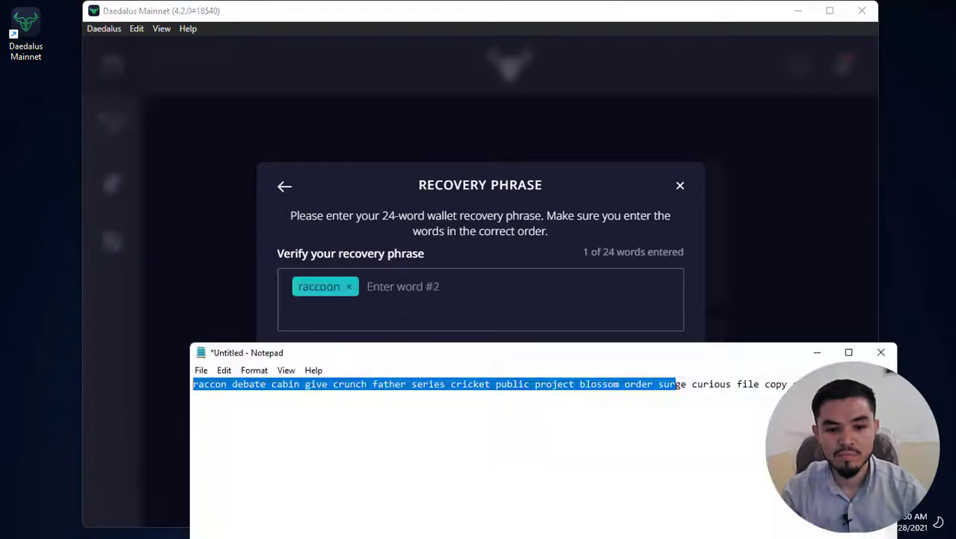
key(Return)
key(alt+Tab)
key(alt+Tab)
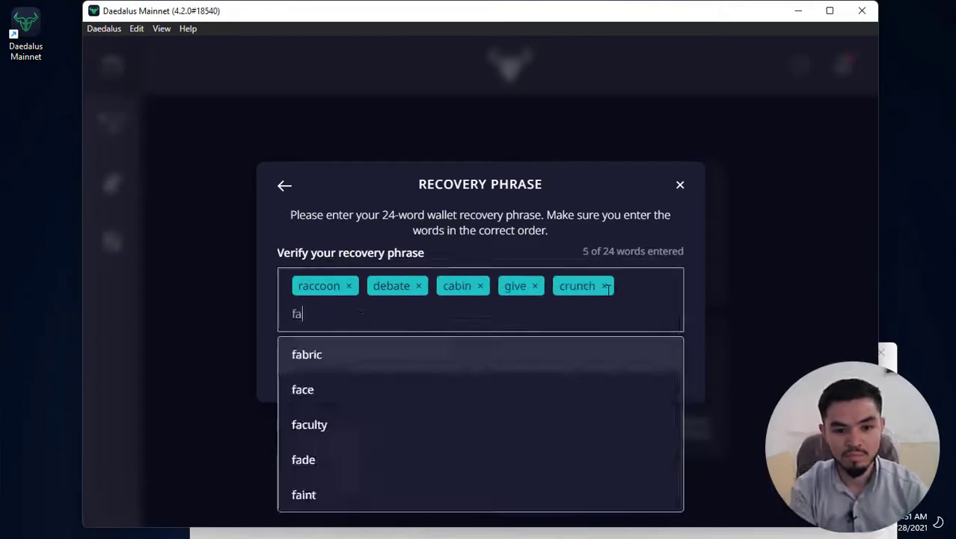
- Enter recovery words nine through twenty and begin the remaining ones, copying from the note
key(alt+Tab)
key(alt+Tab)
key(Return)
key(alt+Tab)
key(alt+Tab)
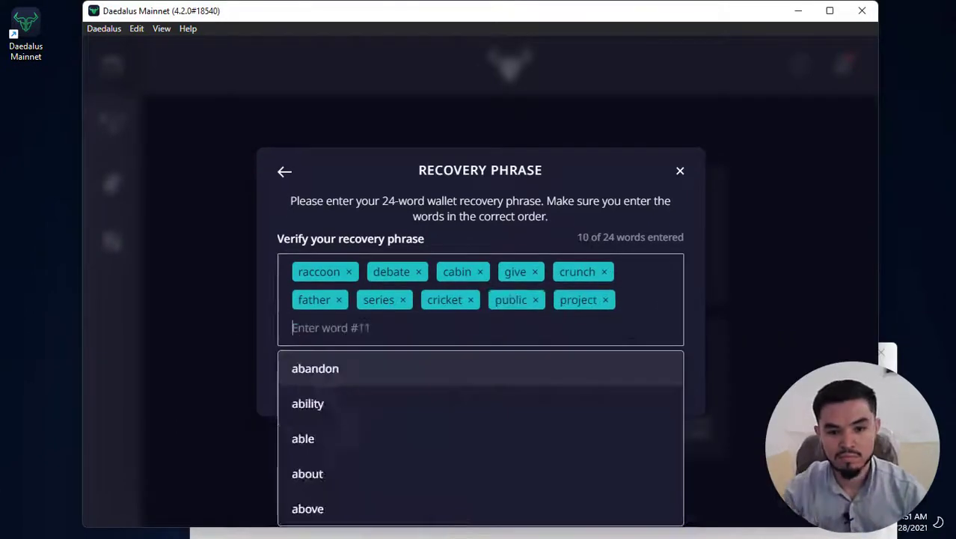
key(alt+Tab)
key(alt+Tab)
key(Return)
key(alt+Tab)
key(alt+Tab)
key(alt+Tab)
key(alt+Tab)
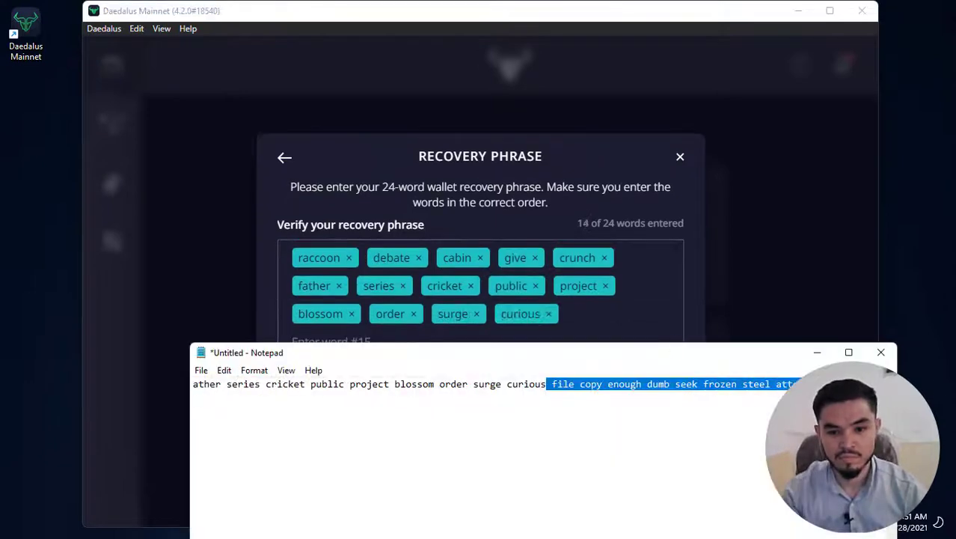
key(alt+Tab)
key(alt+Tab)
key(alt+Tab)
key(alt+Tab)
key(alt+Tab)
key(alt+Tab)
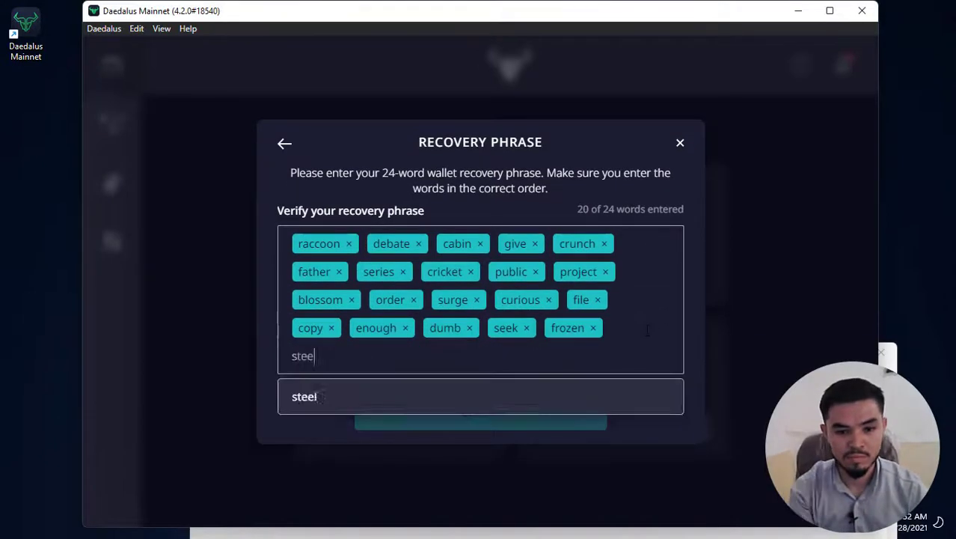
key(alt+Tab)
key(alt+Tab)
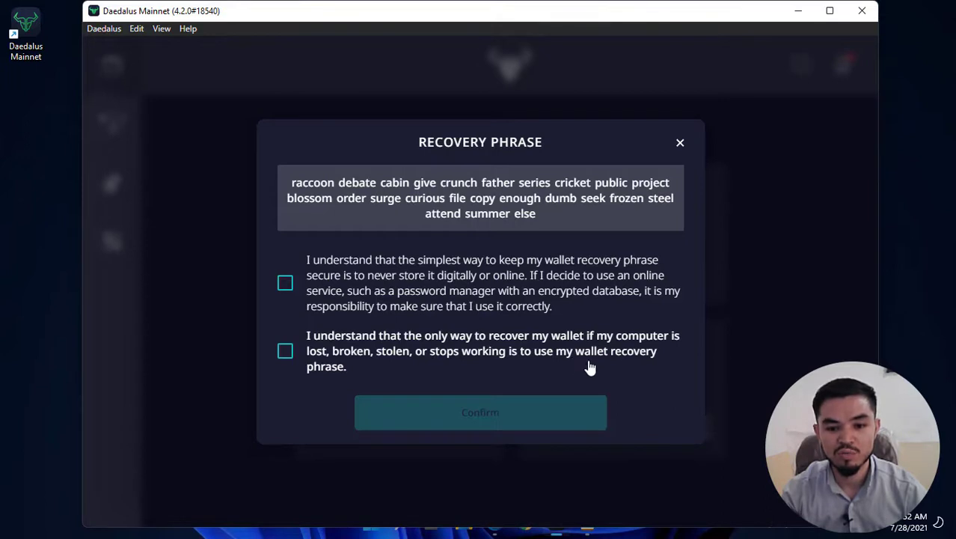
- Accept the no-digital-storage and only-recovery-method acknowledgements, then confirm to create IntoCrypto
click(285, 283)
click(285, 350)
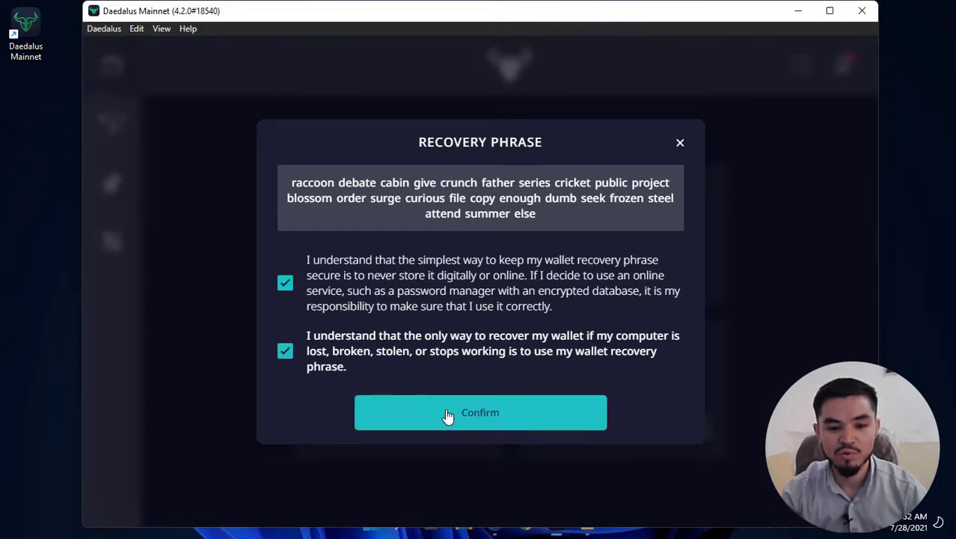
click(447, 416)
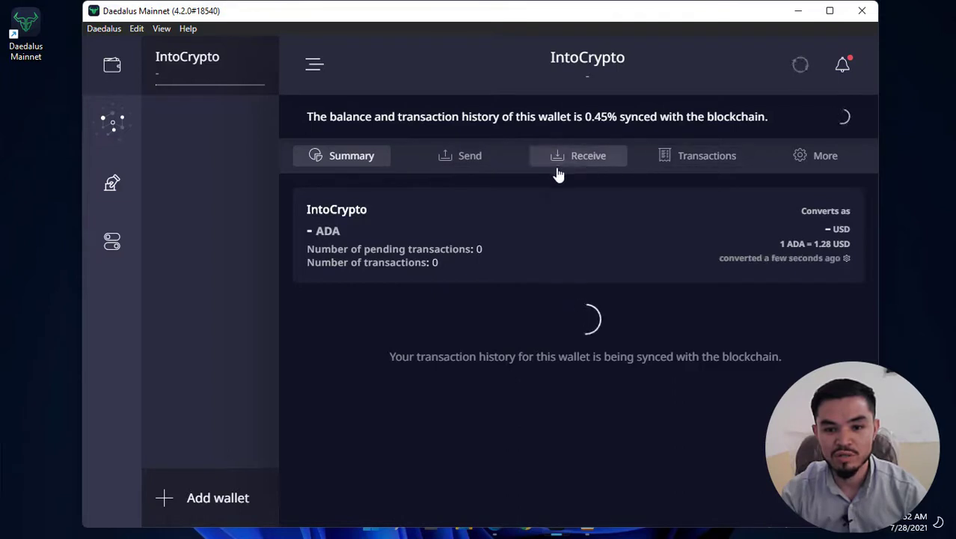
- Browse IntoCrypto's Send page and receiving addresses, then view its empty Transactions history
click(487, 166)
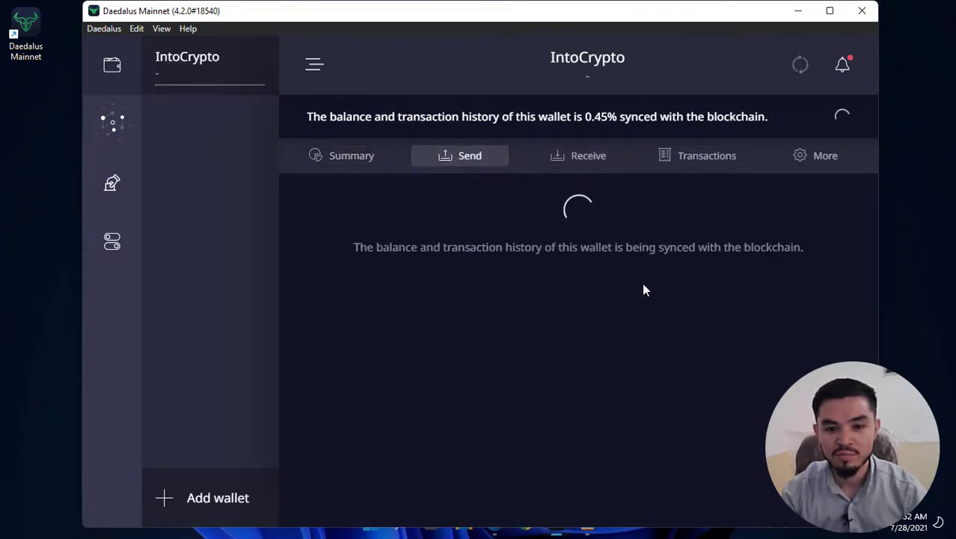
click(580, 158)
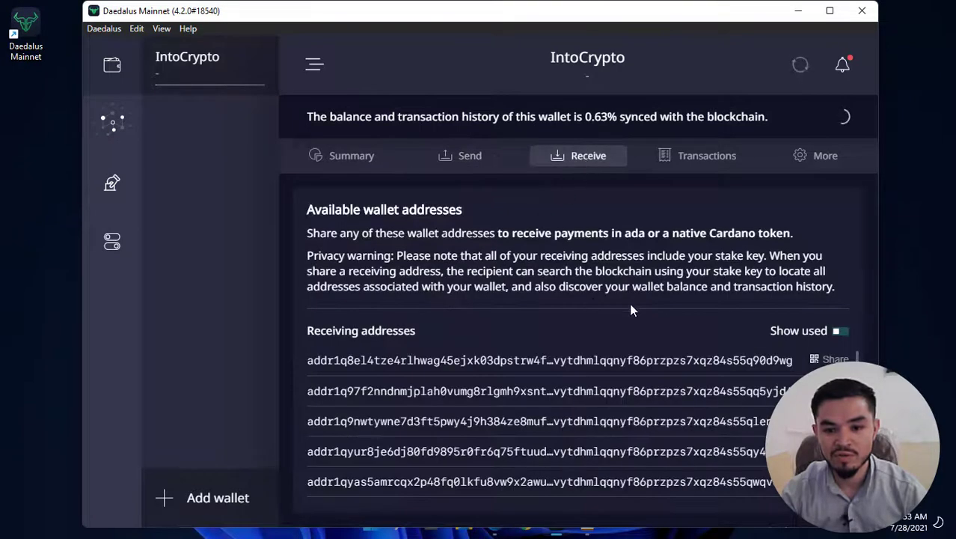
scroll(726, 365, down, 5)
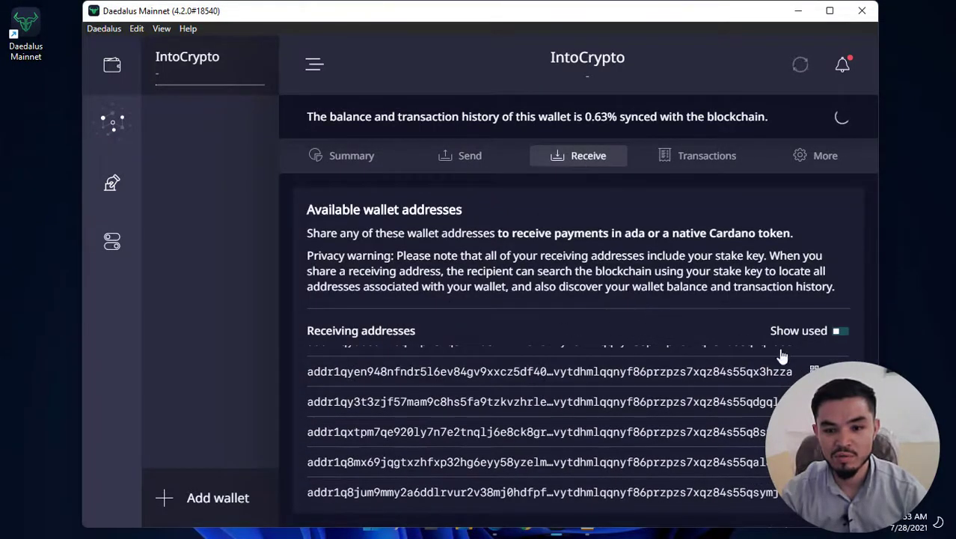
scroll(782, 356, up, 5)
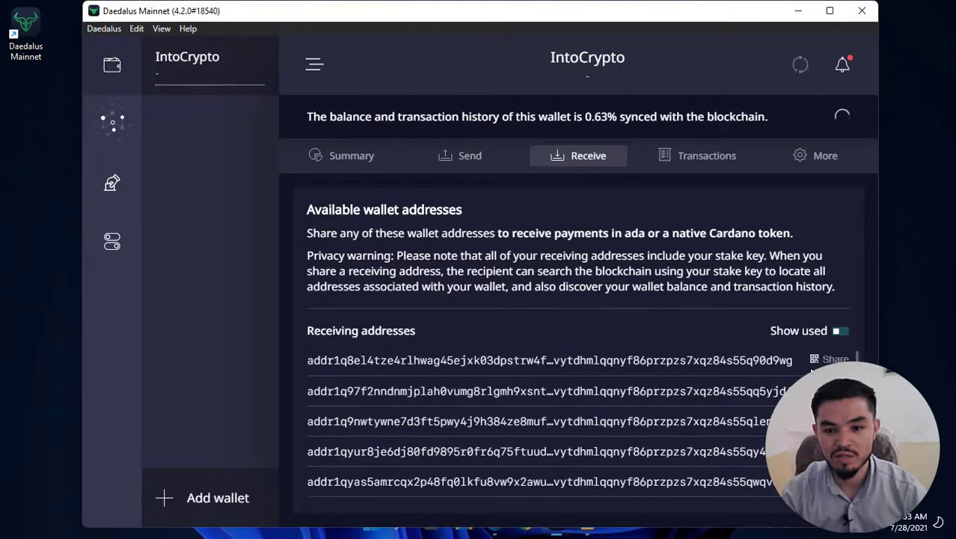
click(682, 167)
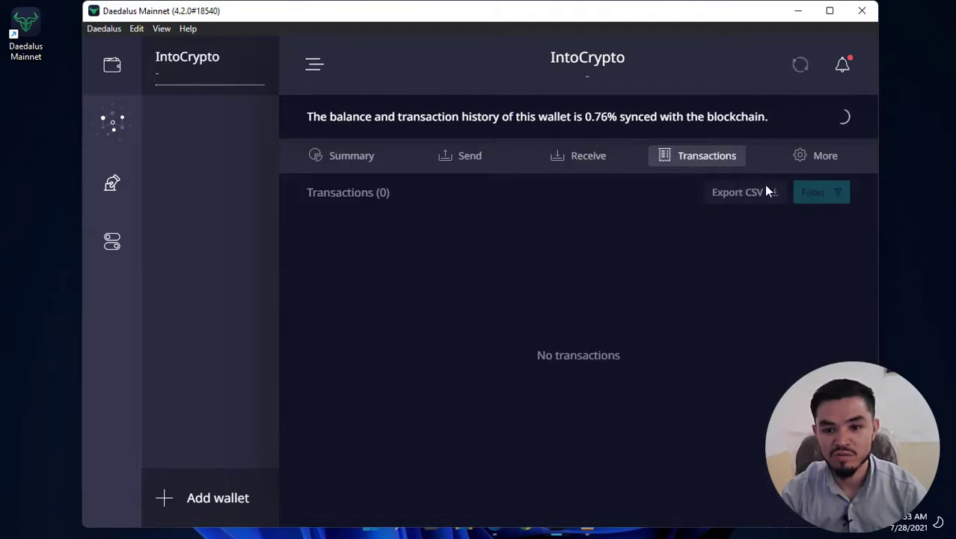